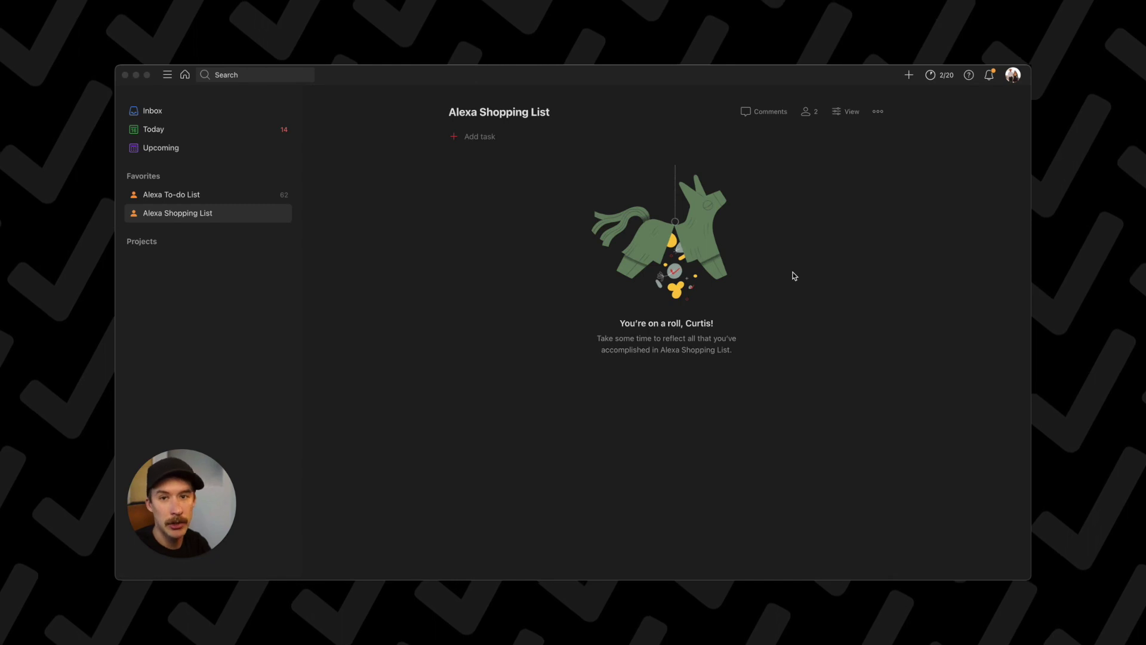
Step: Open Todoist's settings from the account menu and browse the integrations
left_click(936, 153)
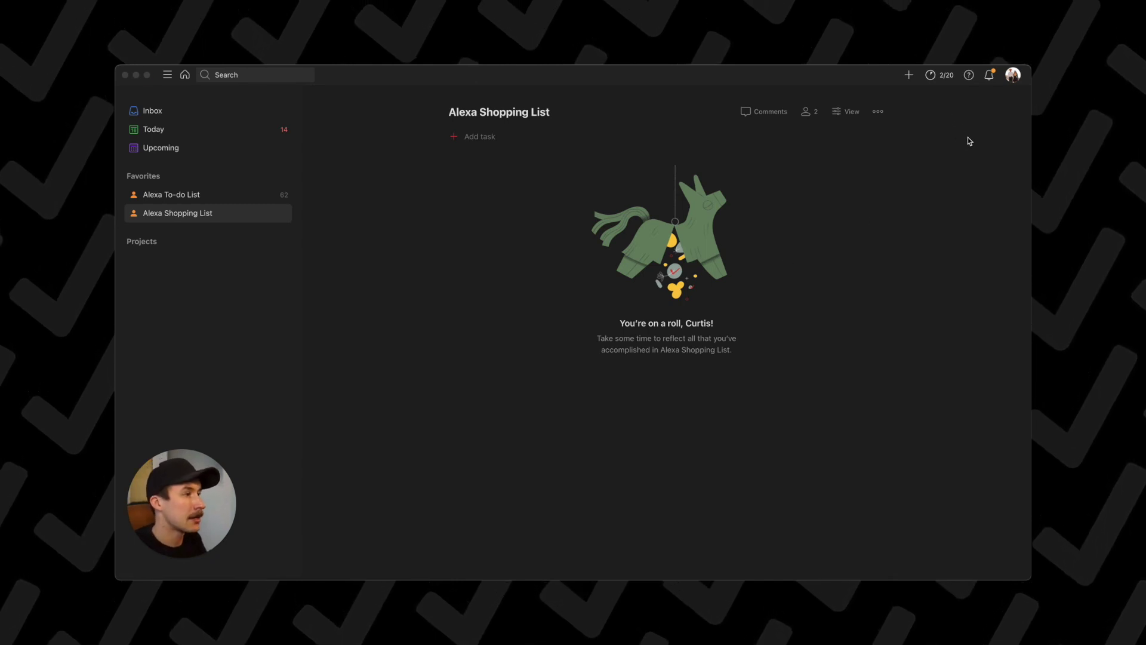
left_click(1013, 76)
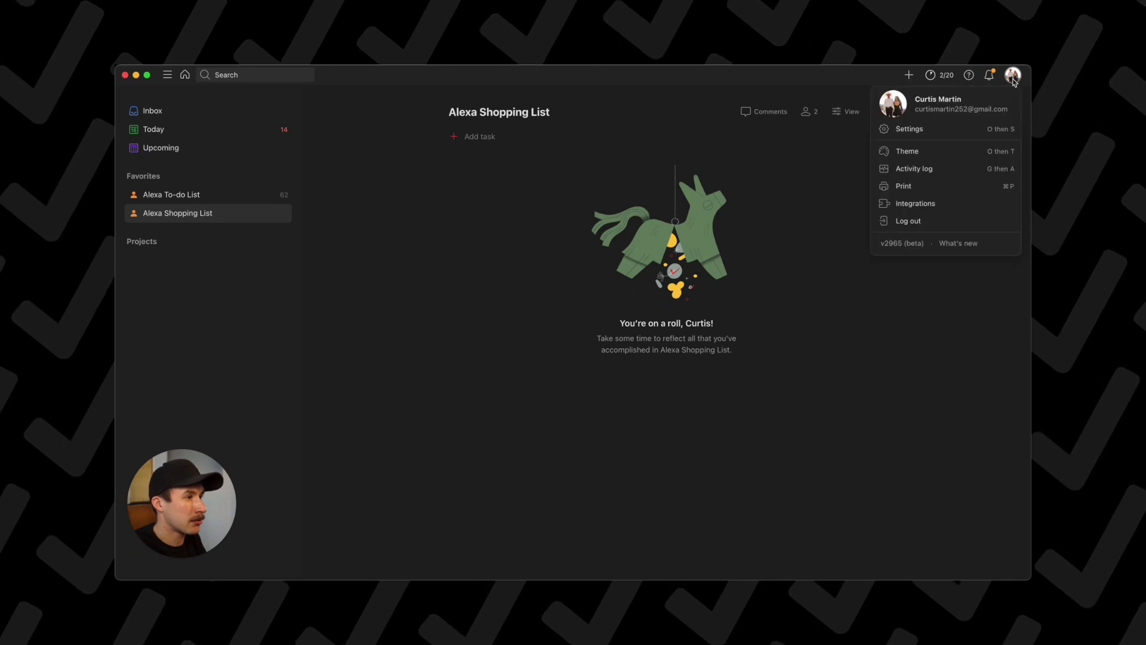
left_click(927, 128)
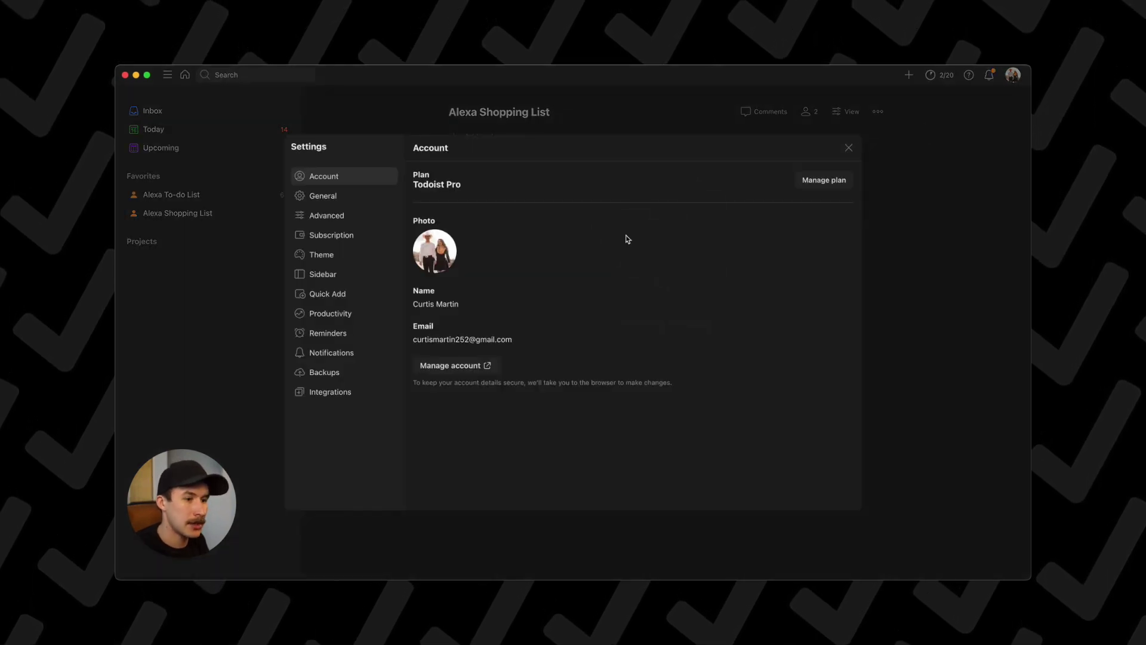
left_click(338, 392)
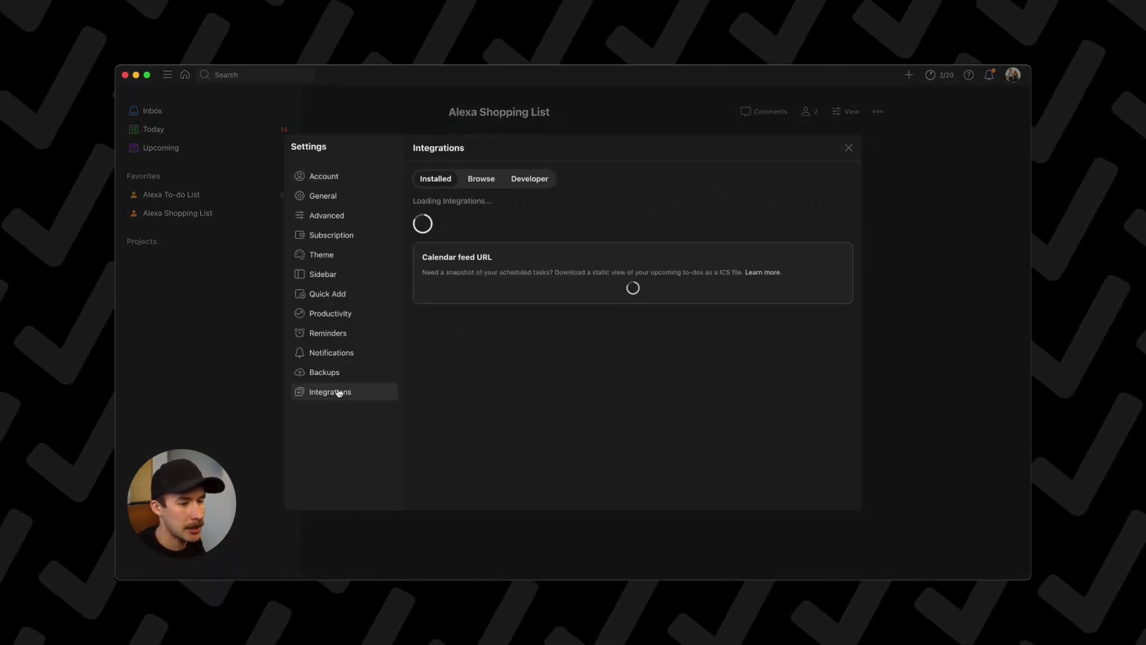
left_click(484, 180)
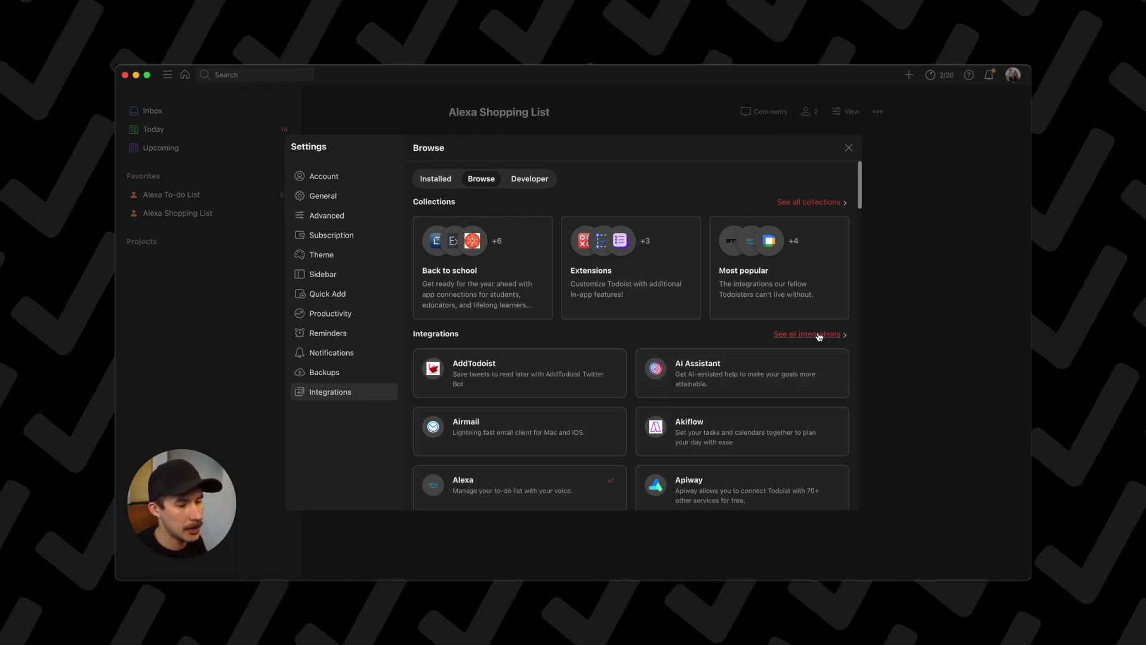
Step: View the Alexa integration's details, highlighting its shopping-list sync sentence, then close settings
left_click(819, 336)
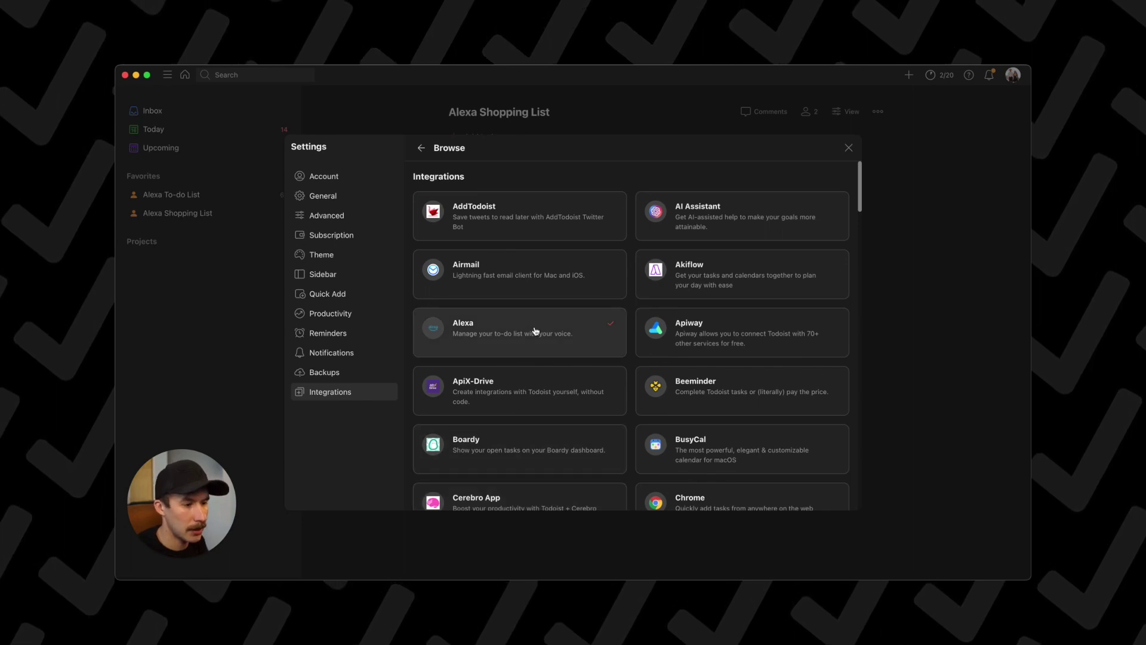
left_click(535, 331)
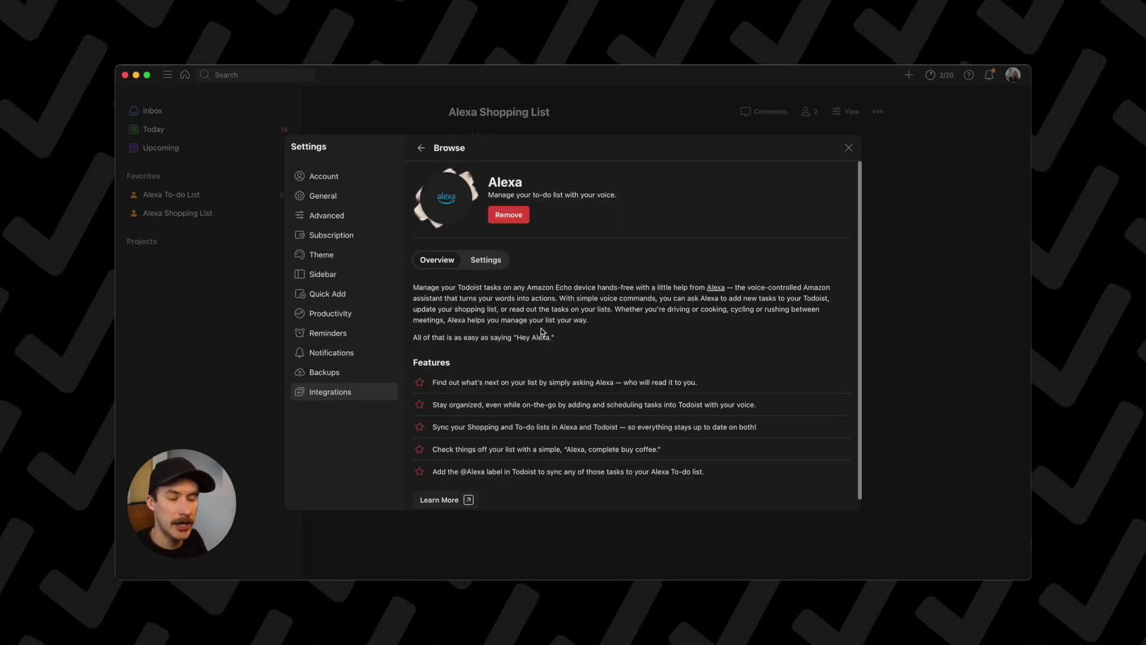
triple_click(612, 426)
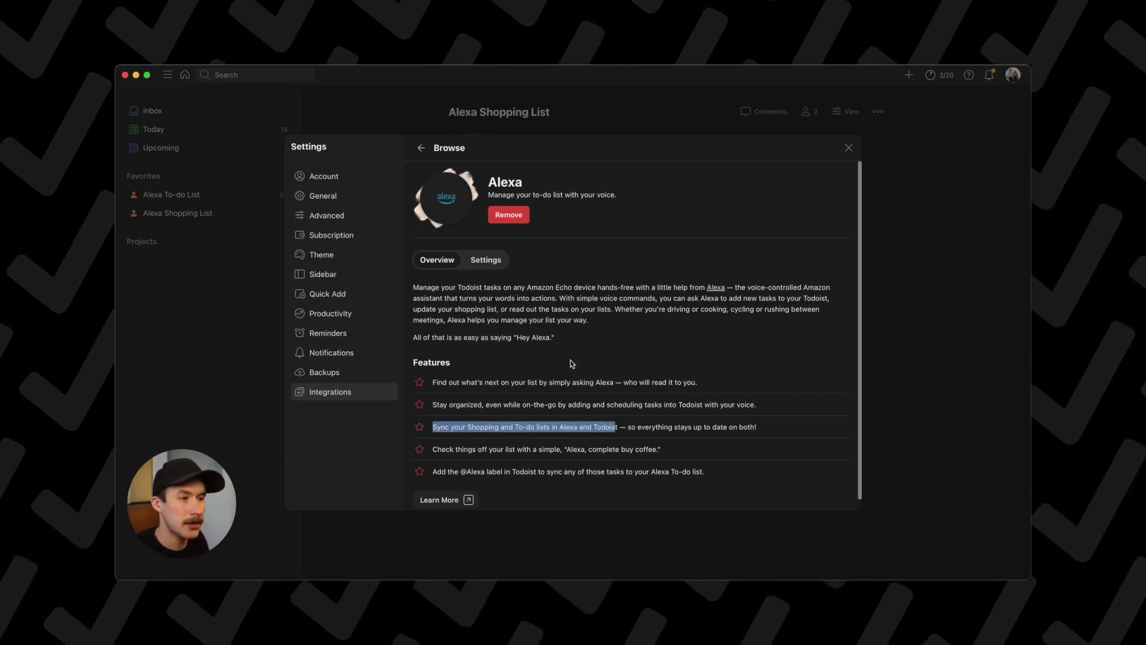
left_click(854, 150)
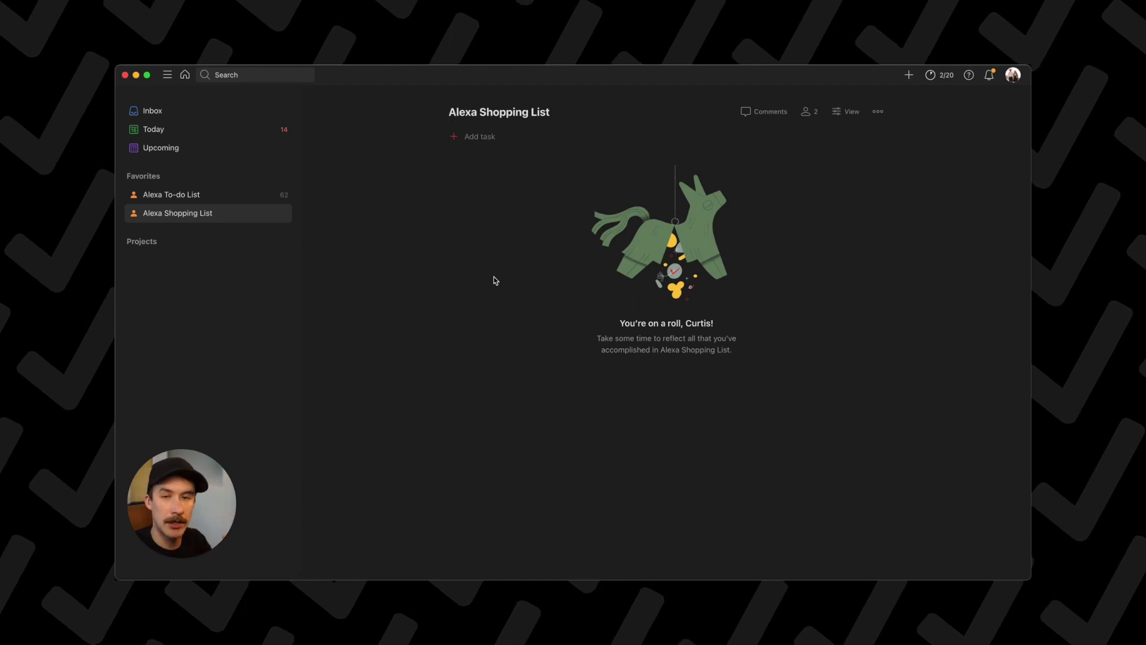
Step: Create Grocery Store, Feed Store and Hardware Store sections in the project
left_click(640, 157)
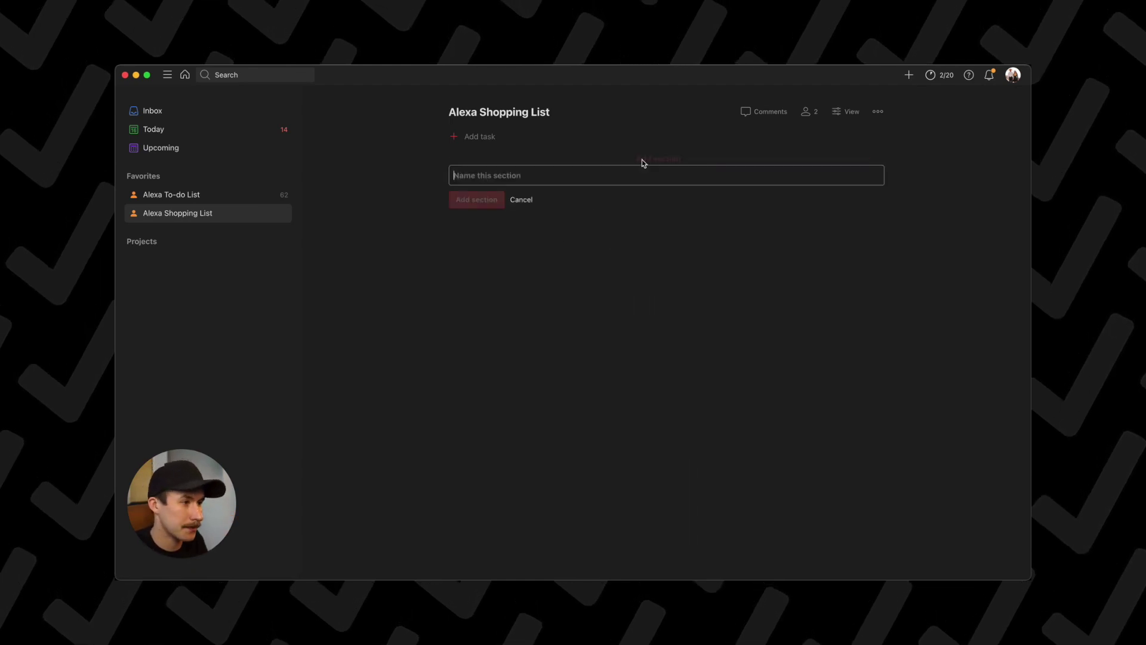
type("Groce3r")
key("BackSpace")
key("BackSpace")
type("ry Store")
key("Return")
type("Feed Store Hardware Store")
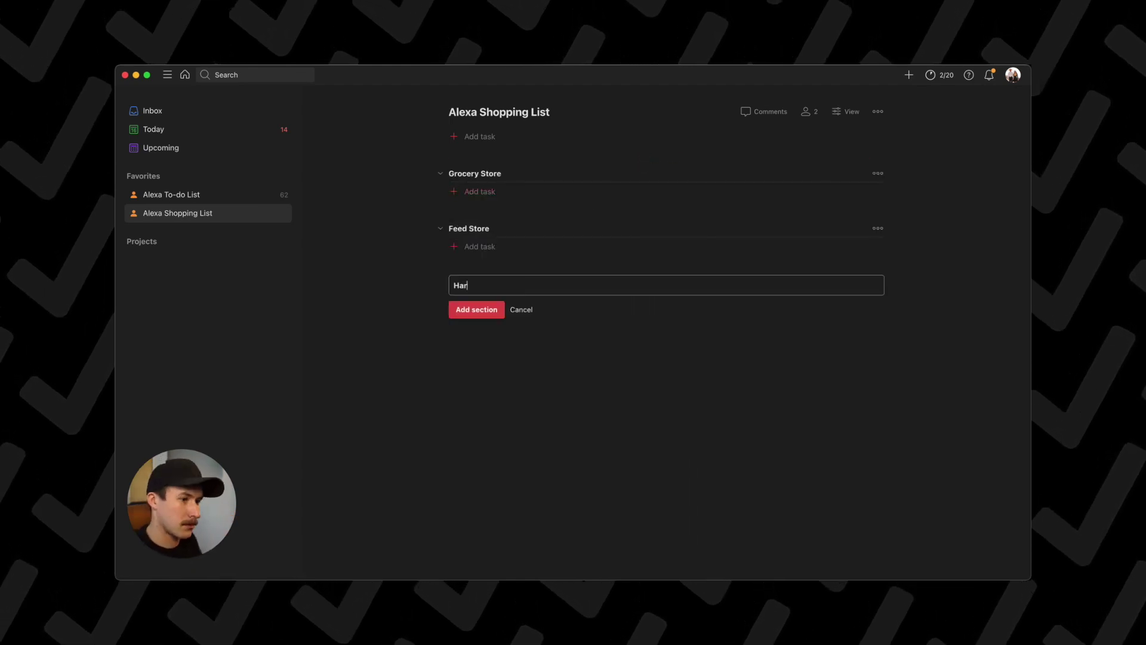
Step: Add Trash Bags, Paper Towels, Onions, Carrots and Apples under Grocery Store
left_click(477, 189)
type("Trash Bags")
key("Return")
type("Paper Towels")
key("Return")
type("Onions")
key("Return")
type("Carrots")
key("Return")
type("Apples")
key("Return")
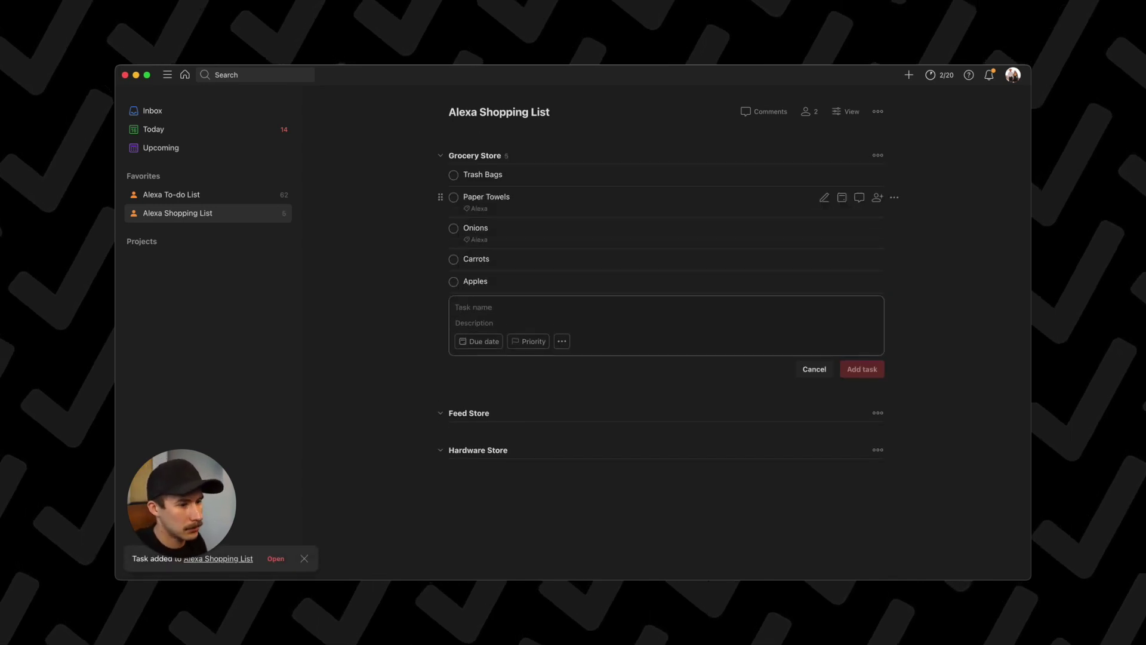
key("Escape")
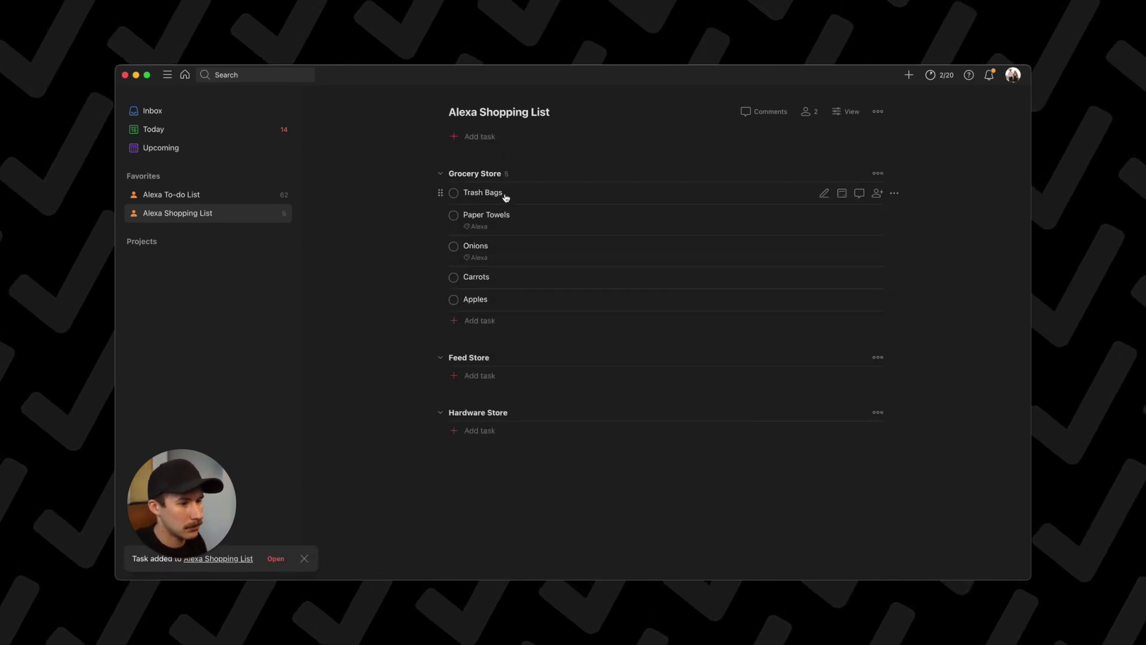
Step: Collapse Grocery Store, then add Chicken Food and Dog Food under Feed Store
left_click(440, 173)
left_click(442, 210)
left_click(442, 210)
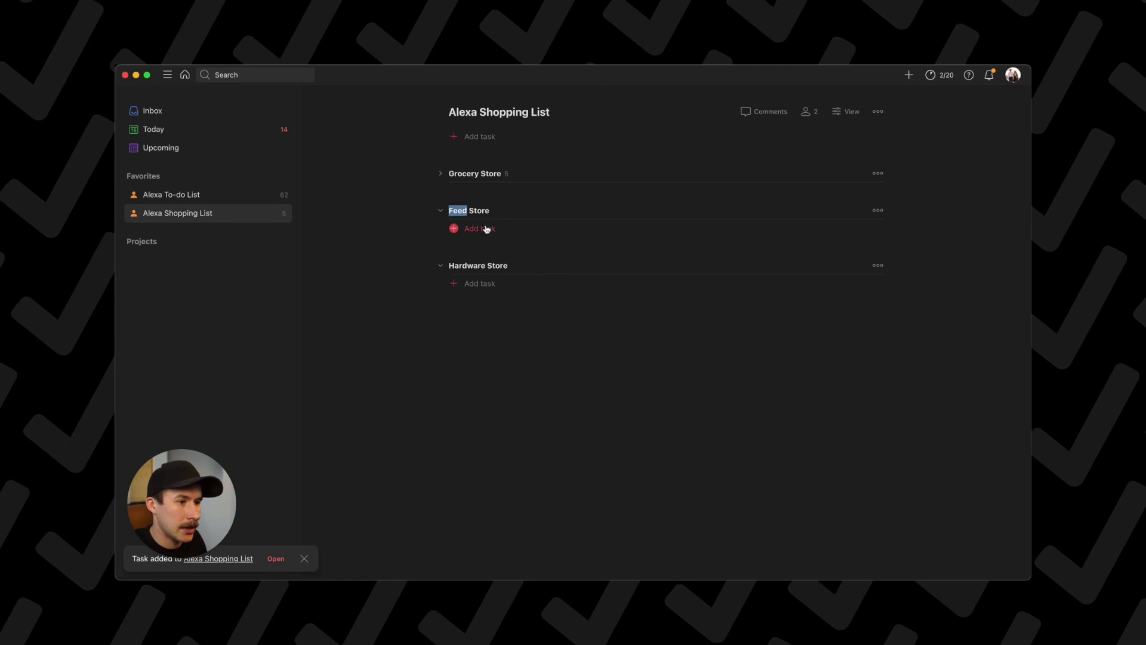
left_click(485, 228)
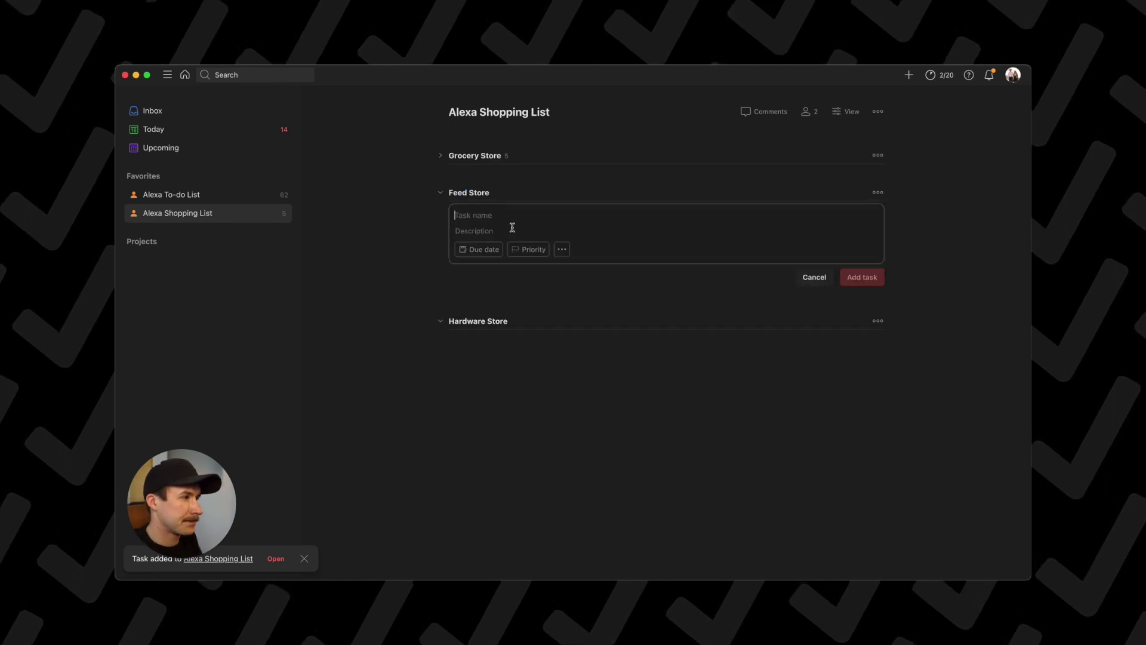
type("Chicken Food")
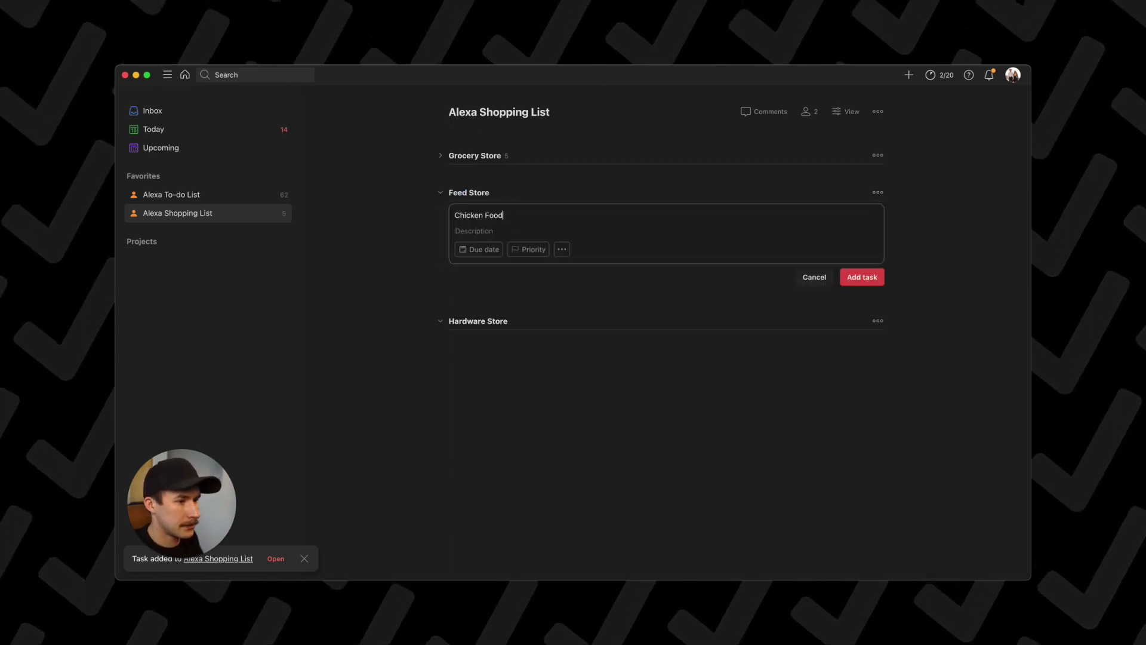
key("Return")
type("Dog Food")
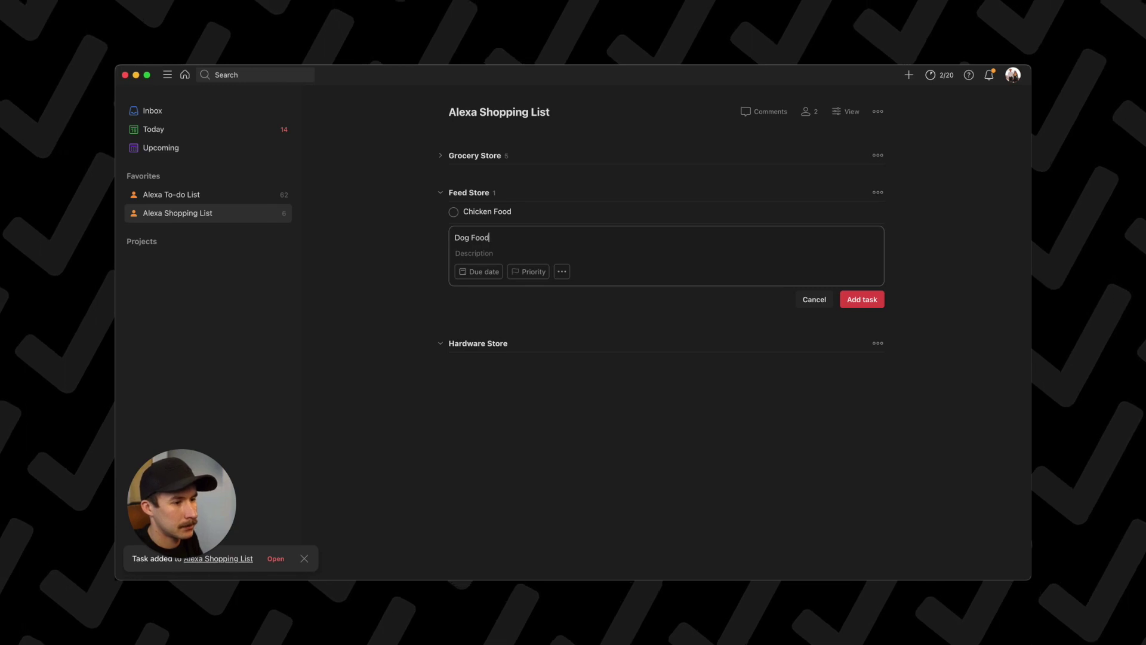
key("Return")
key("Escape")
left_click(440, 210)
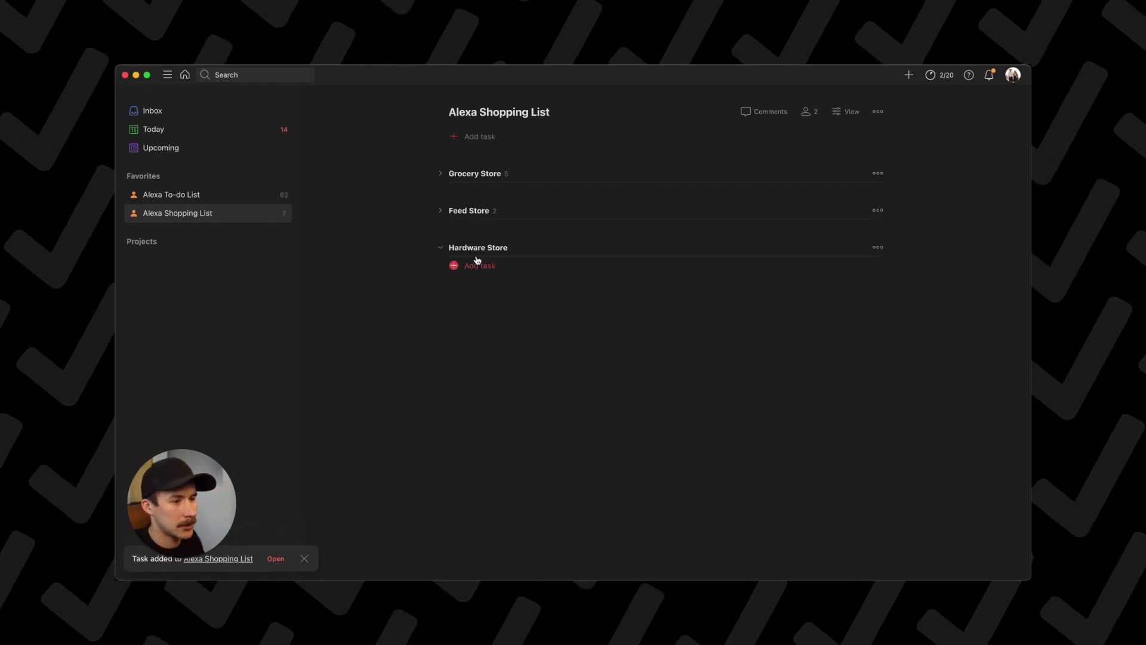
Step: Add 2 Inch Screws as a Hardware Store task
left_click(477, 260)
type("2 Inch Scr")
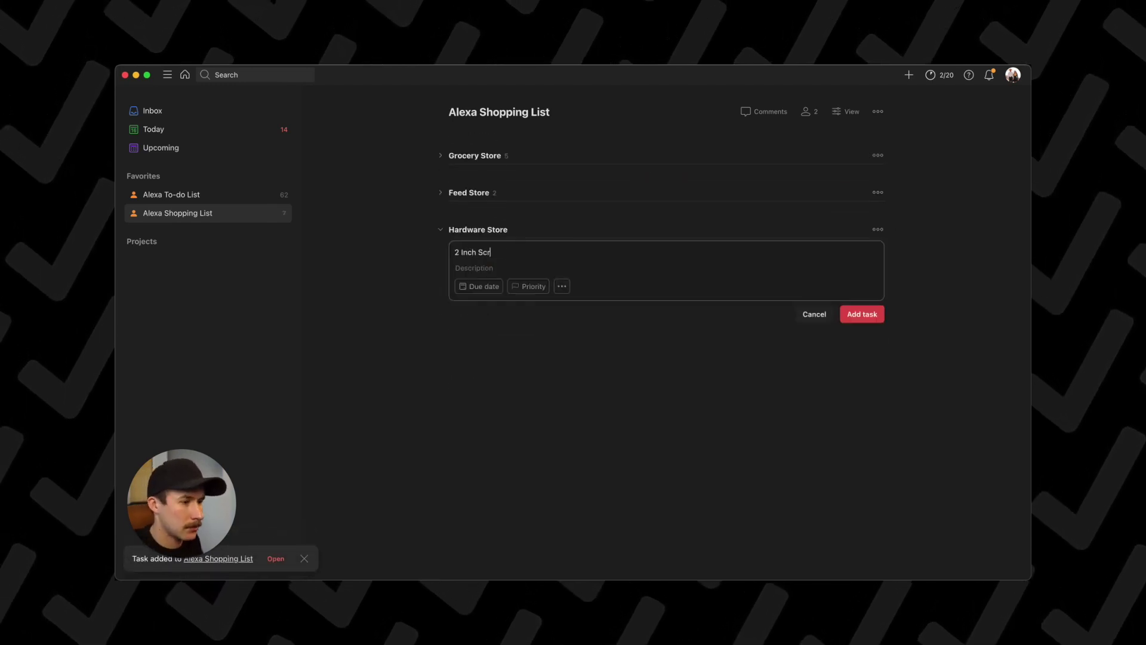
type("ews")
key("Return")
Step: Finish Hardware Store entries, review Feed and Grocery Store, then collapse all three sections
key("Escape")
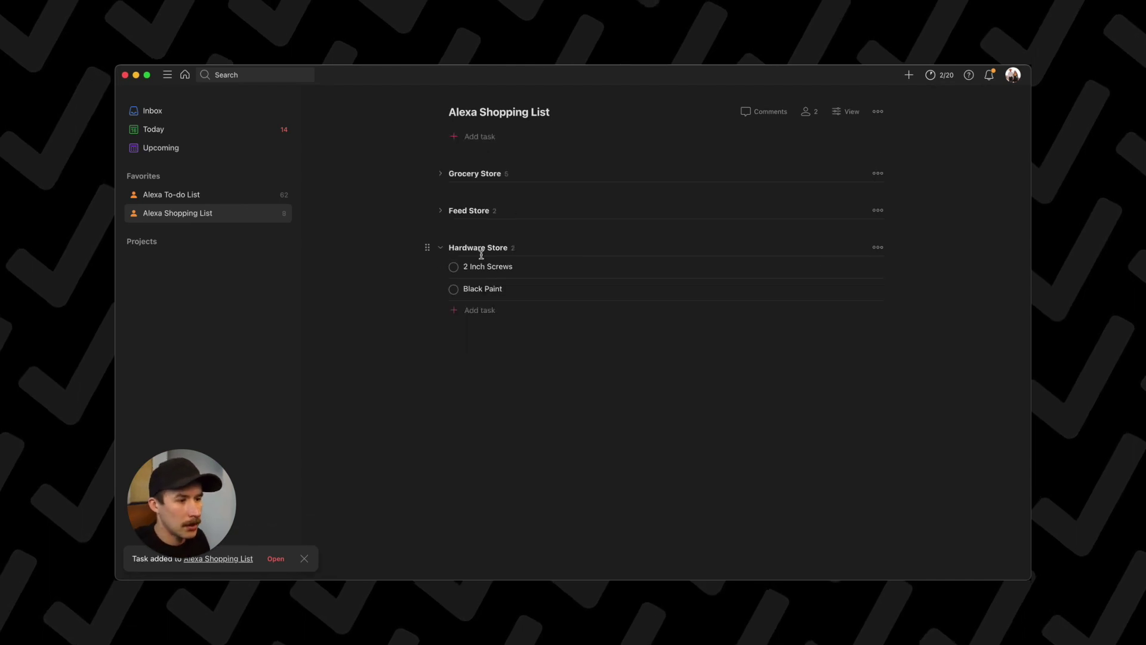
left_click(441, 210)
left_click(440, 173)
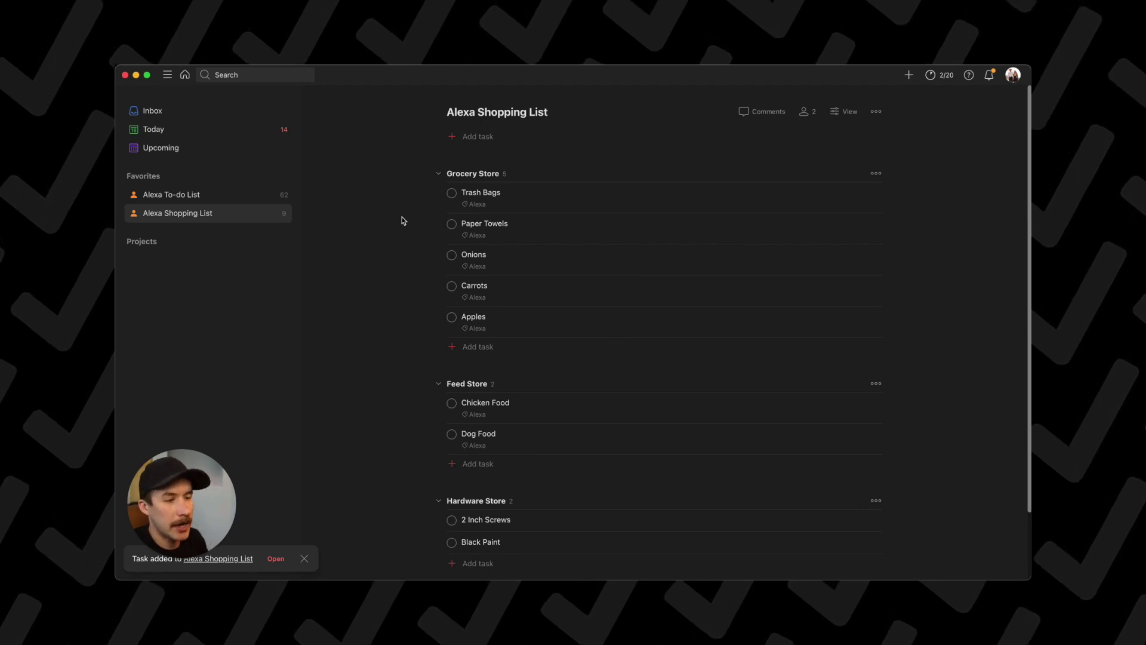
left_click(439, 173)
left_click(440, 210)
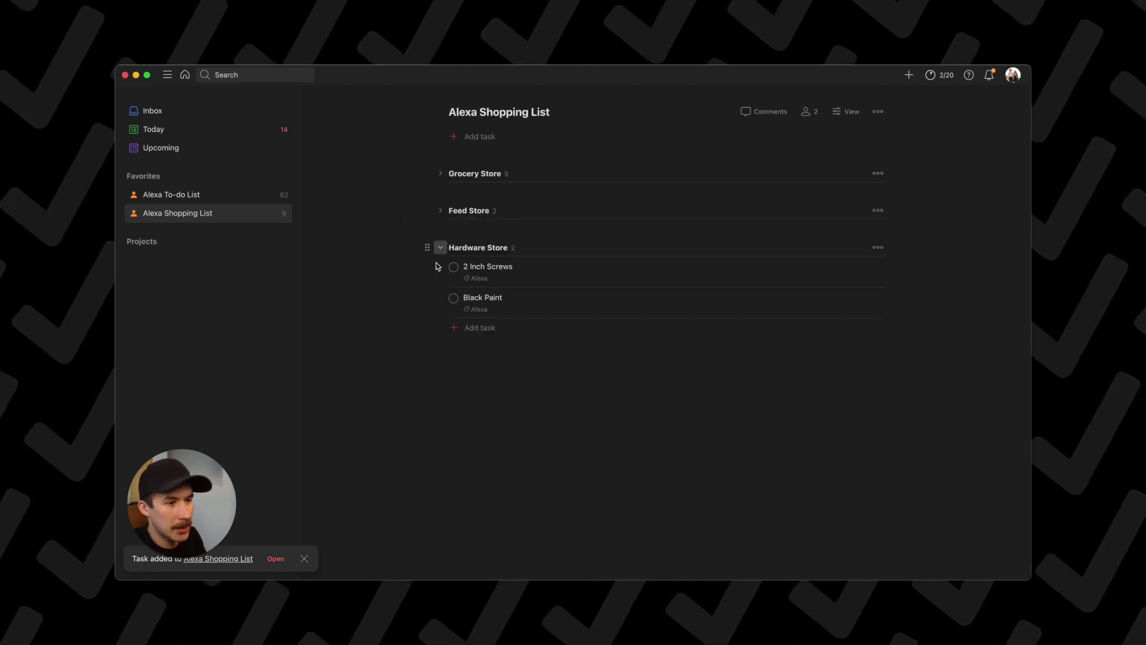
left_click(441, 247)
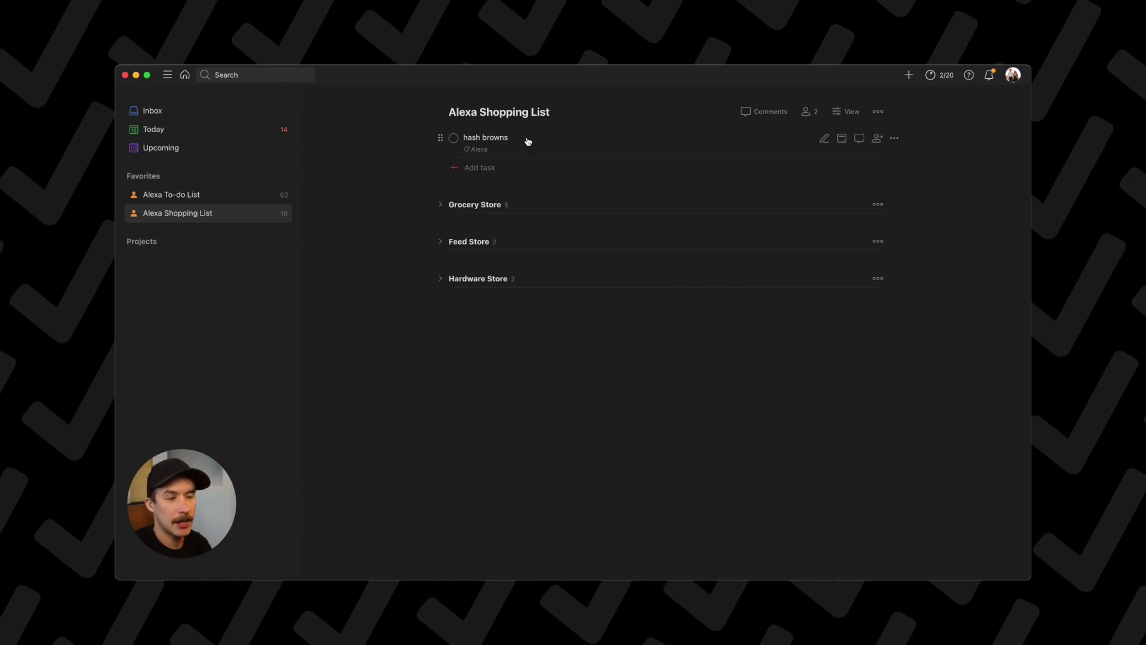
Step: Expand Grocery Store once hash browns appears unsectioned at the top
left_click(440, 204)
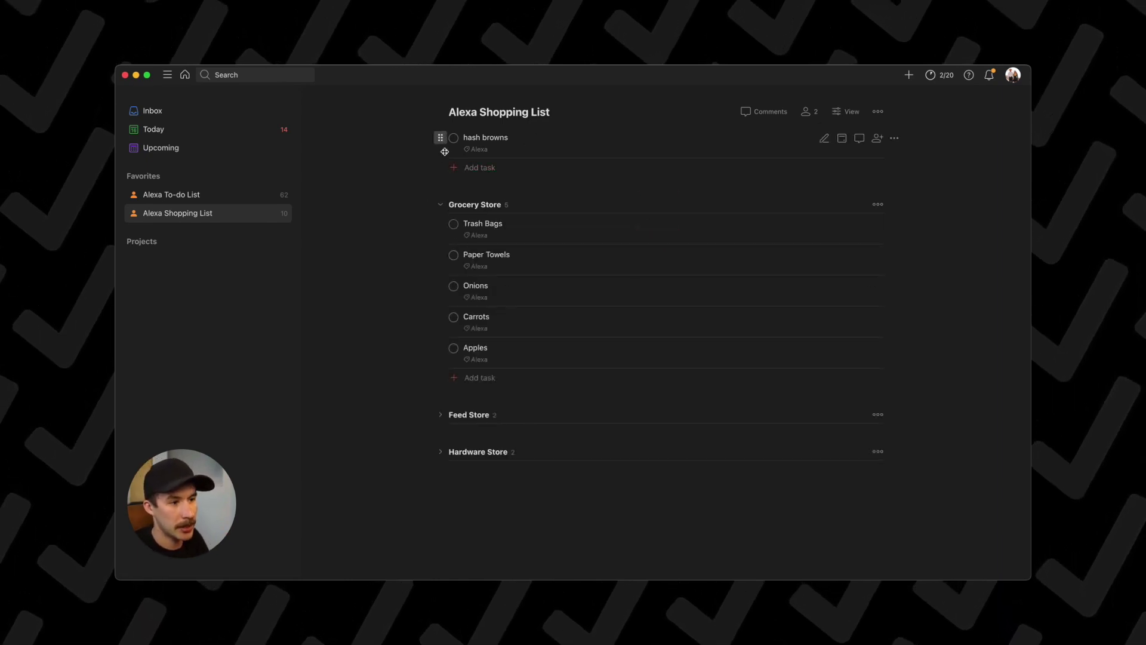
Step: Drag hash browns into Grocery Store and collapse that section
left_click_drag(440, 141, 441, 219)
left_click(440, 174)
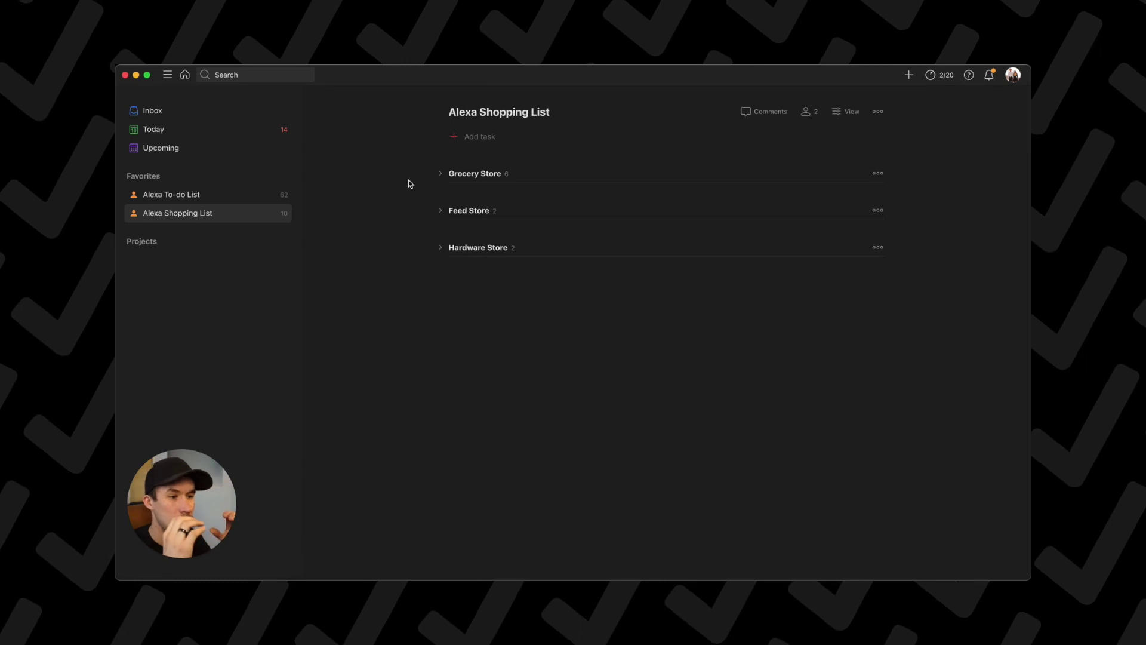
Step: Expand Grocery Store to review its items and check off Trash Bags
left_click(439, 210)
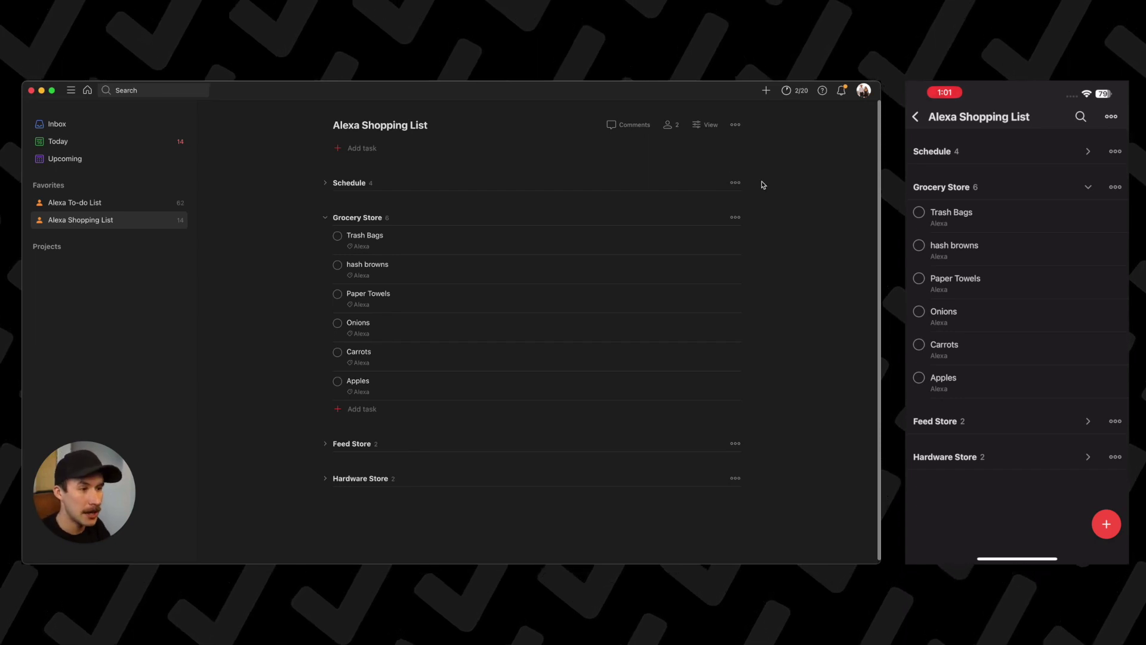
left_click(337, 235)
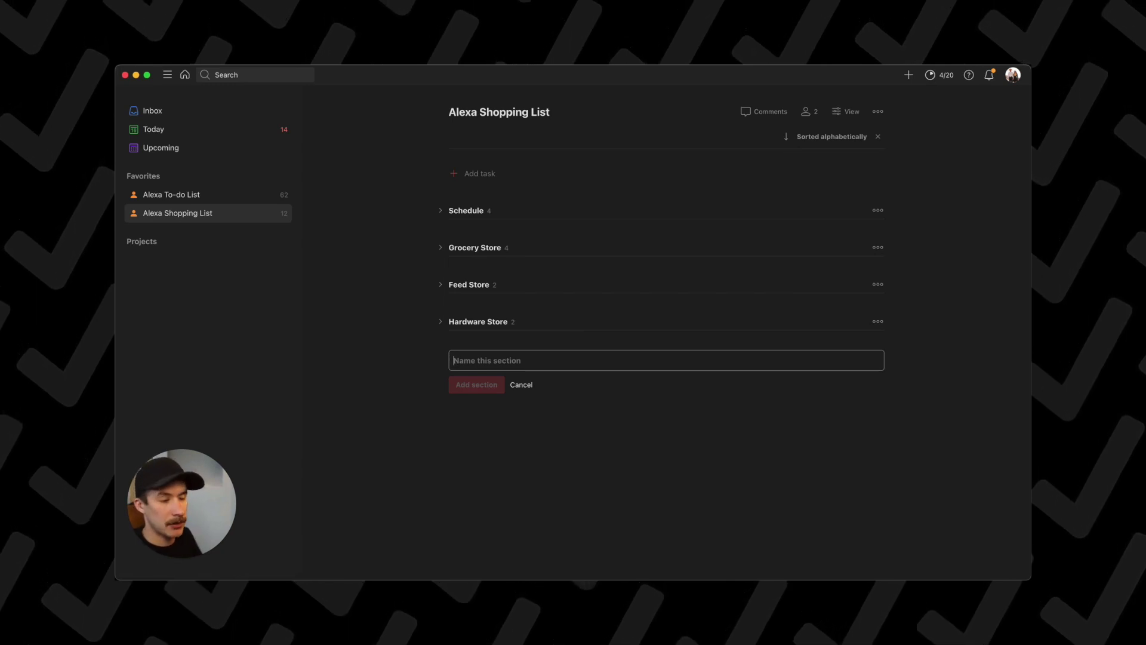
Step: Add a Pizza Dinner section with seven items from Pizza Crust to dressing, then collapse it
type("Pizz")
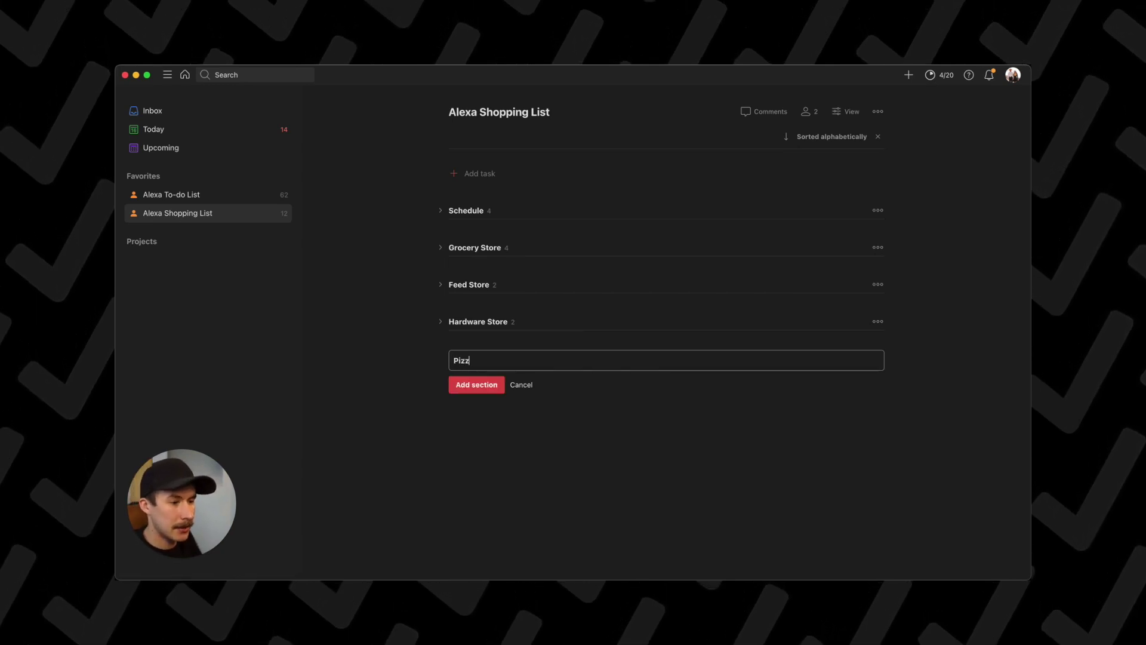
type("a Dinner")
key("Return")
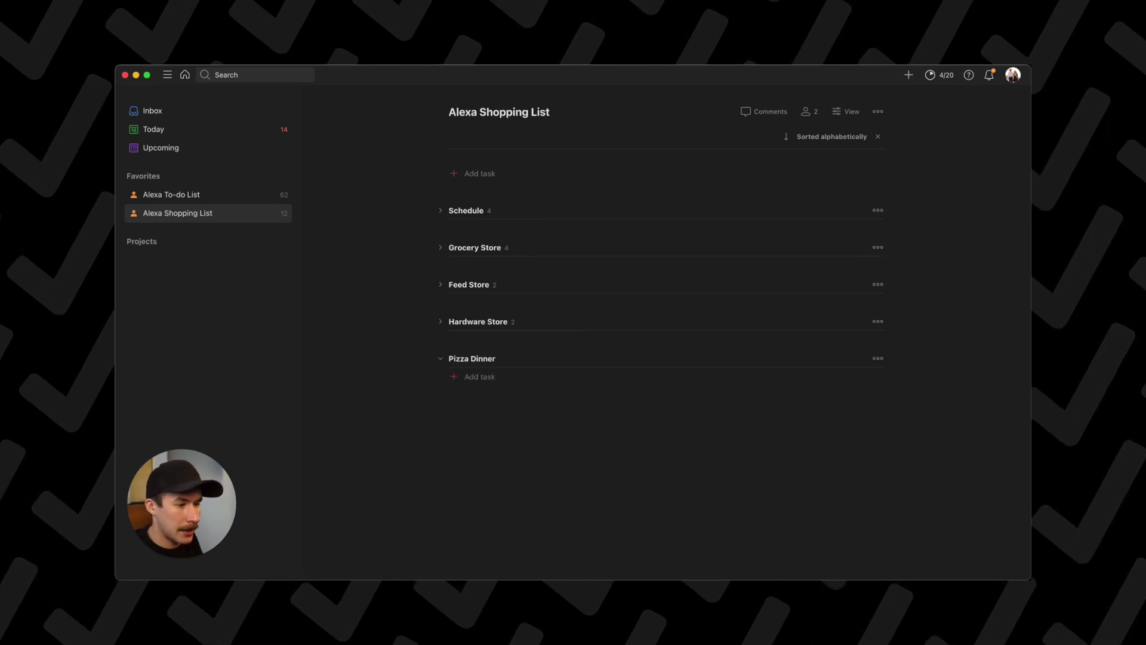
left_click(481, 377)
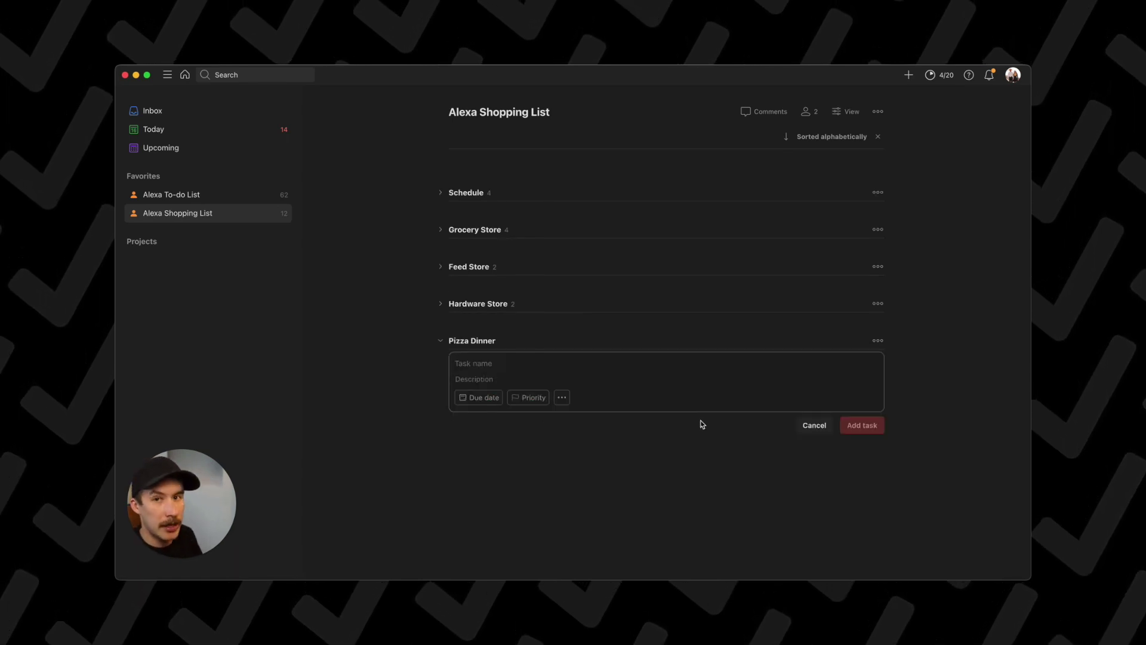
type("Pizza Crust Pizza sauce ")
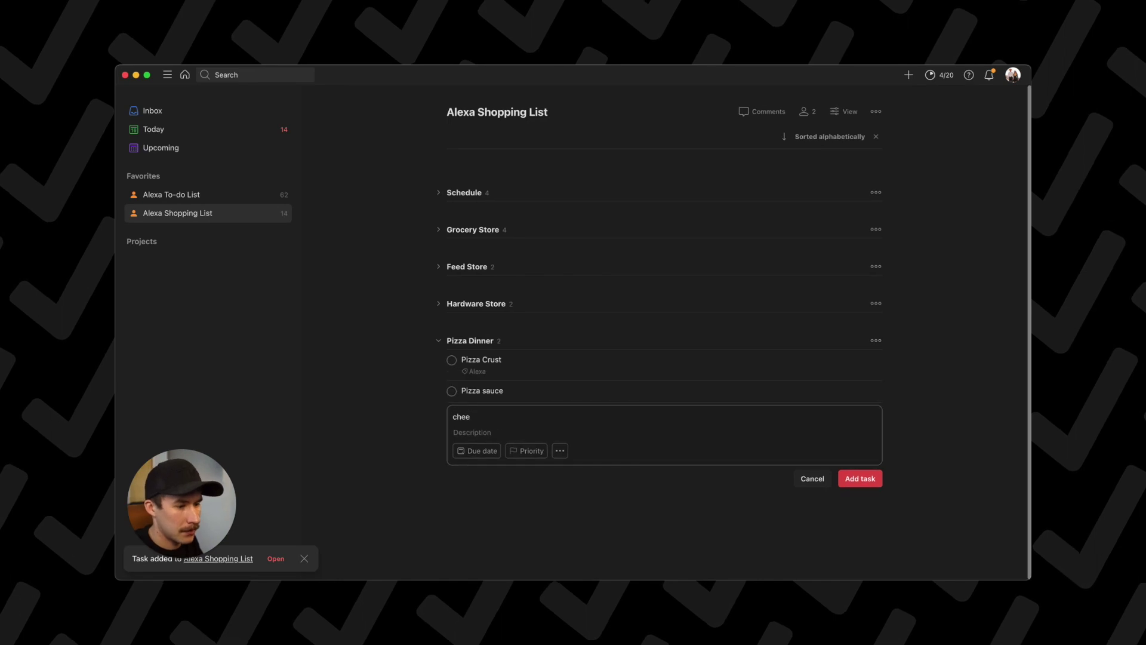
type("cheese pepperoni salad soda dressing")
key("Return")
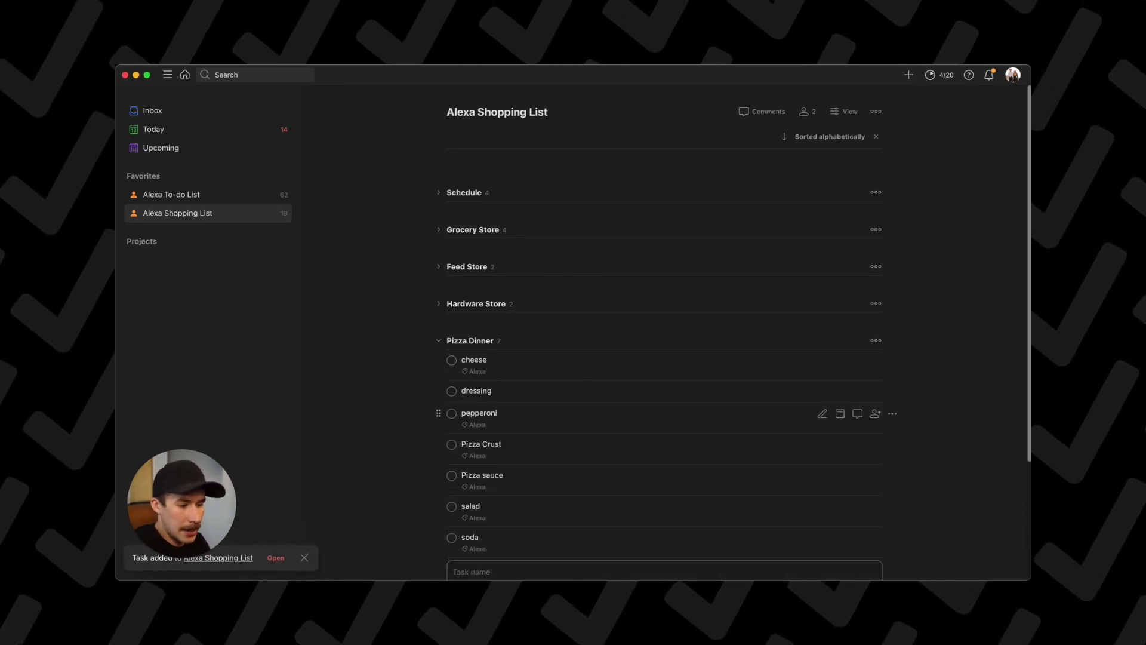
left_click(438, 341)
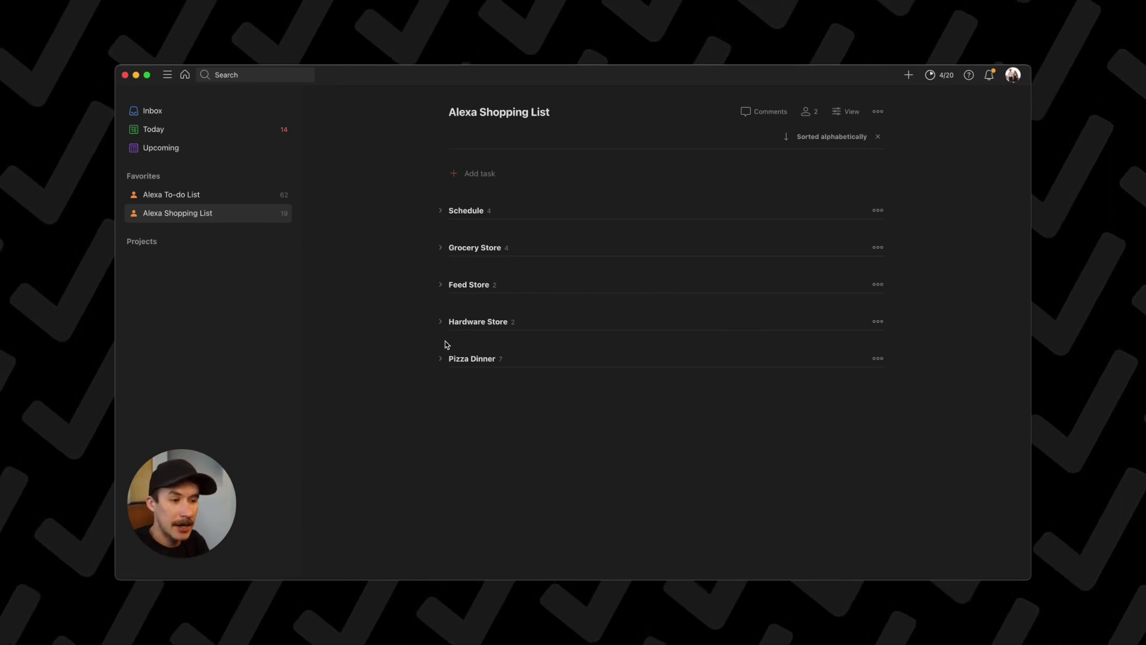
Step: Expand Pizza Dinner and mark the cheese task complete
left_click(440, 358)
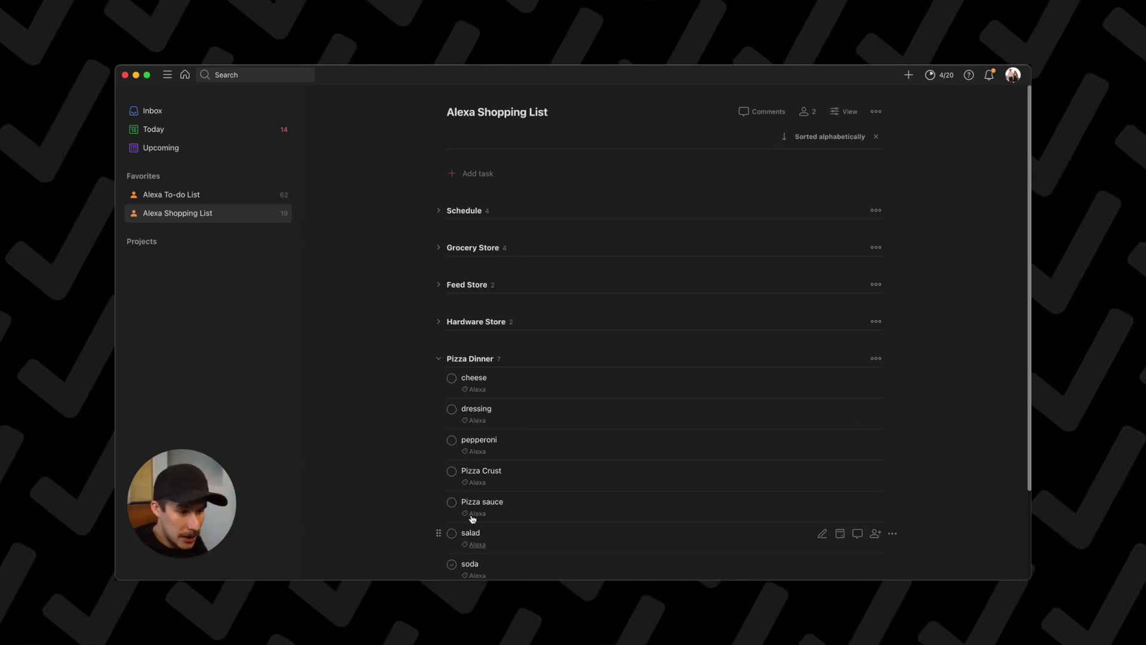
right_click(454, 382)
left_click(412, 395)
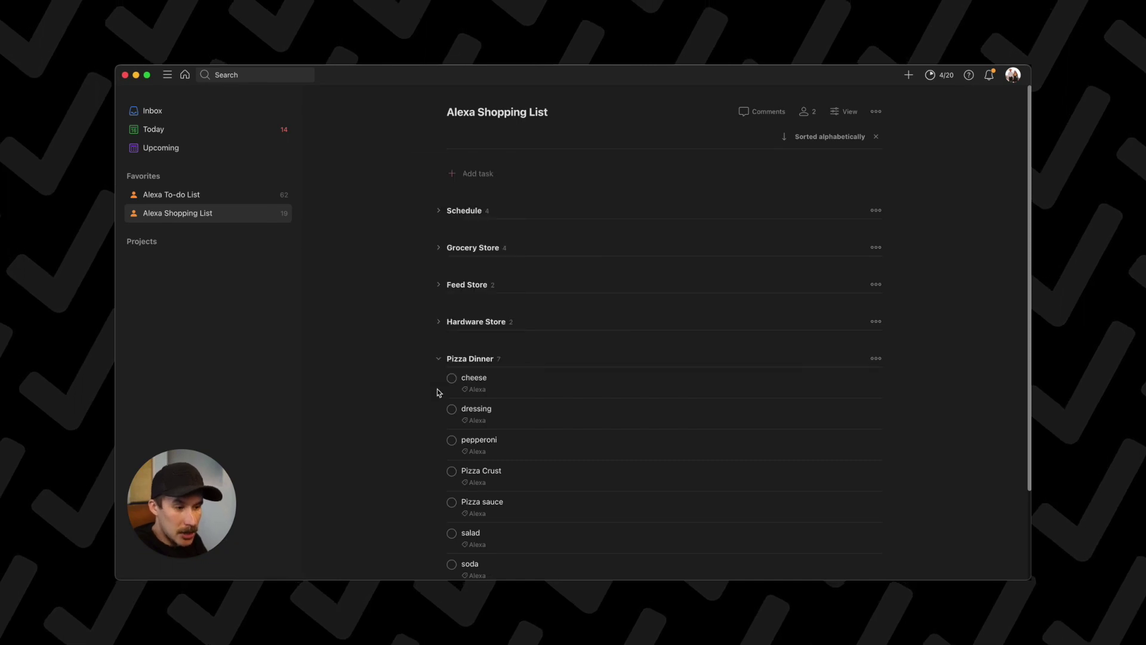
left_click(452, 378)
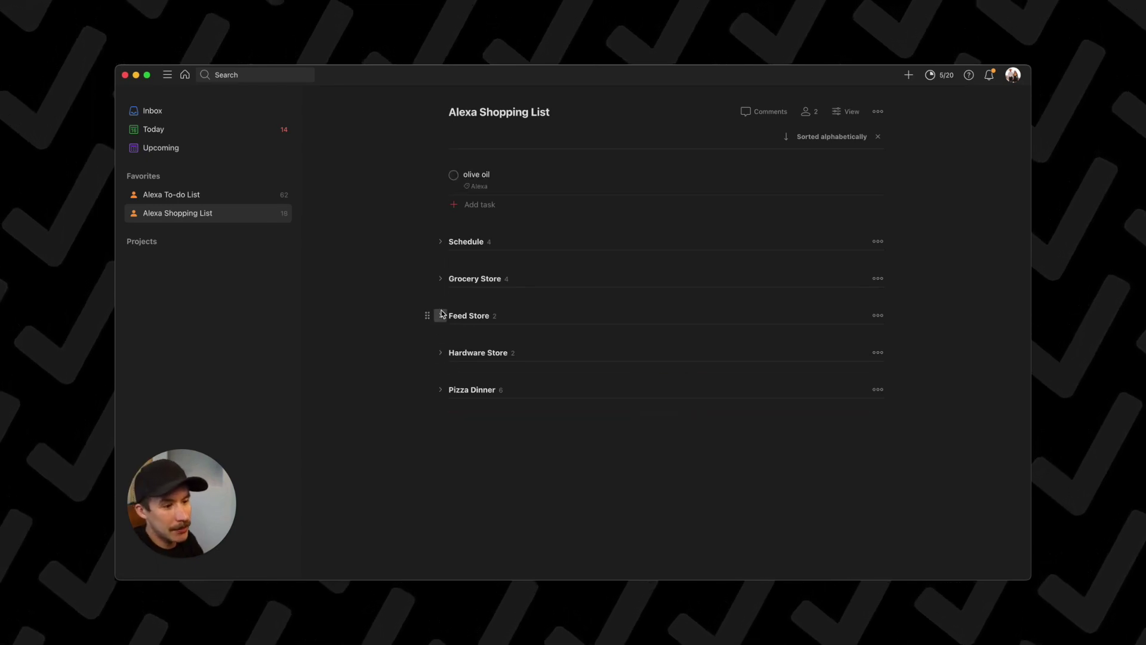
Step: Drag olive oil into the expanded Grocery Store section, then collapse it
left_click(440, 278)
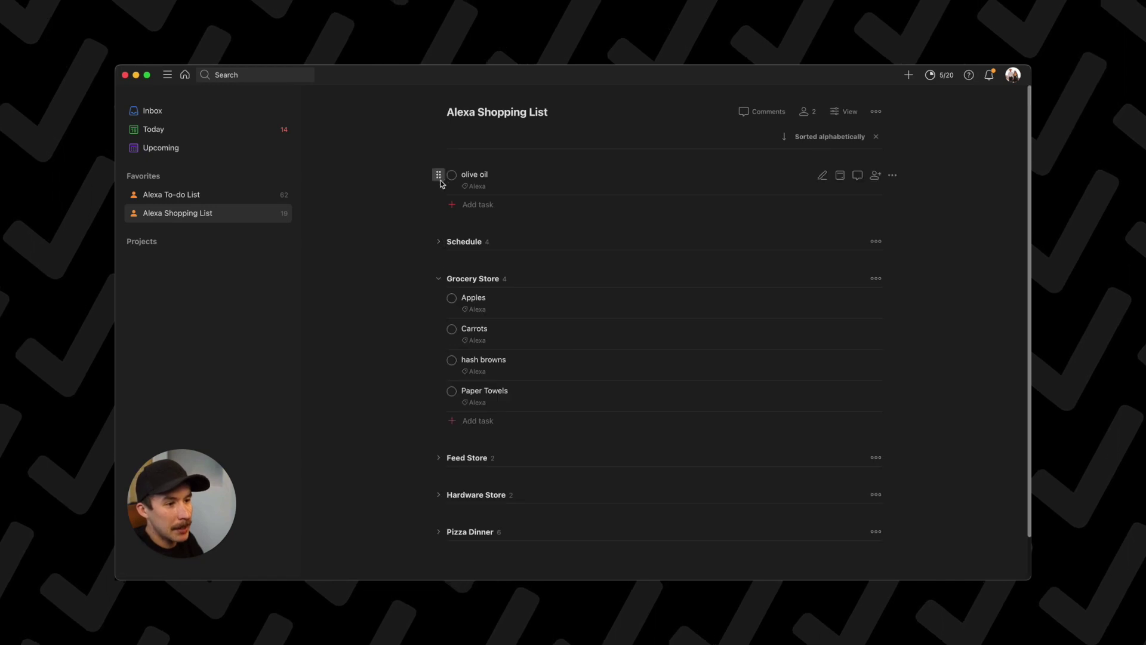
left_click_drag(442, 183, 435, 325)
left_click(437, 246)
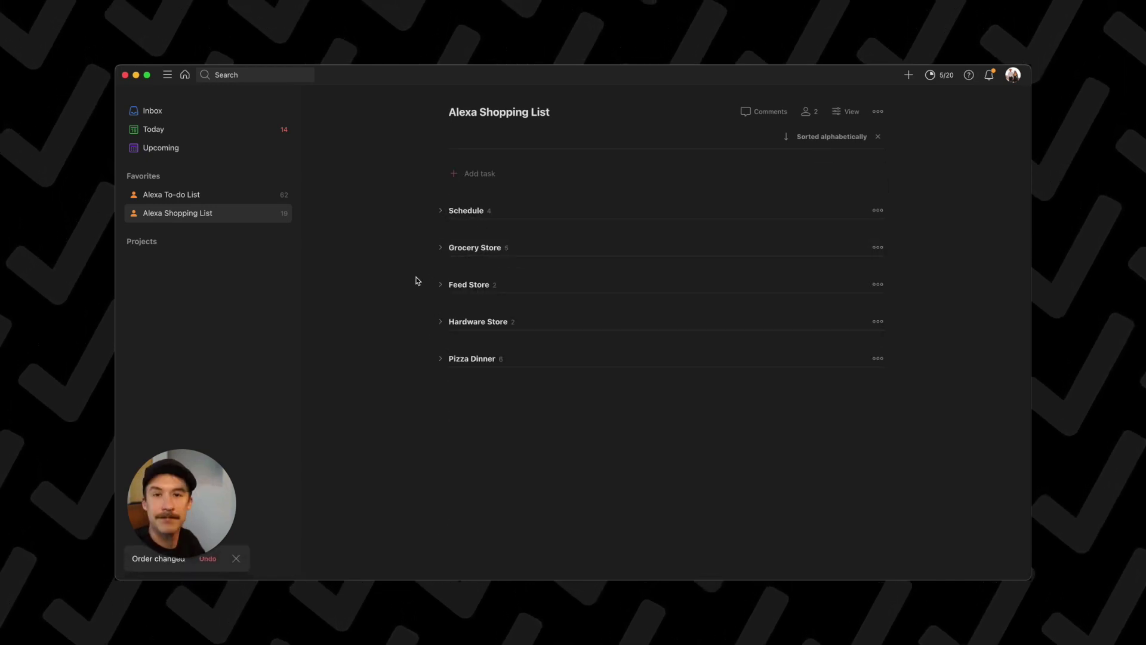